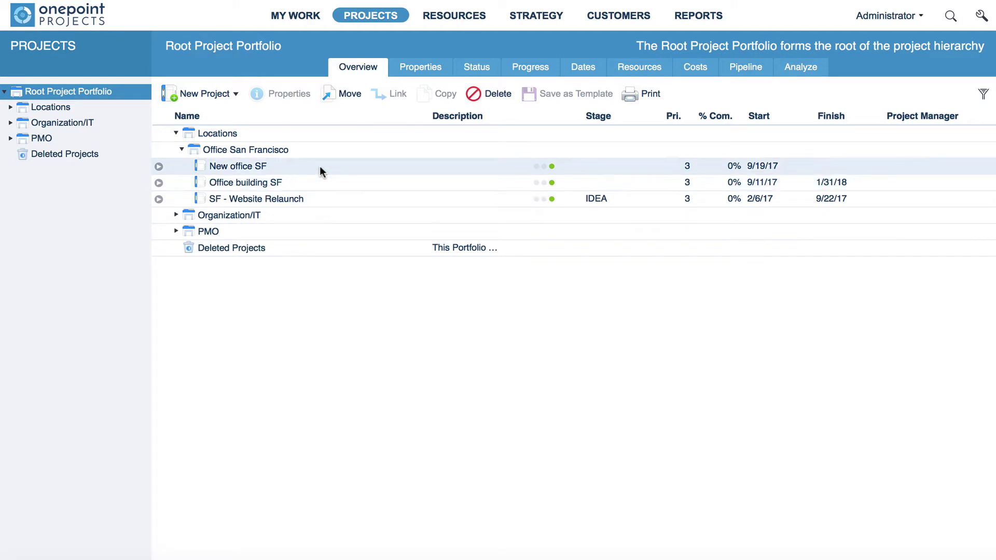
Step: Edit New office SF's WBS and include Office building SF from Locations > Office San Francisco as a subproject
left_click(240, 163)
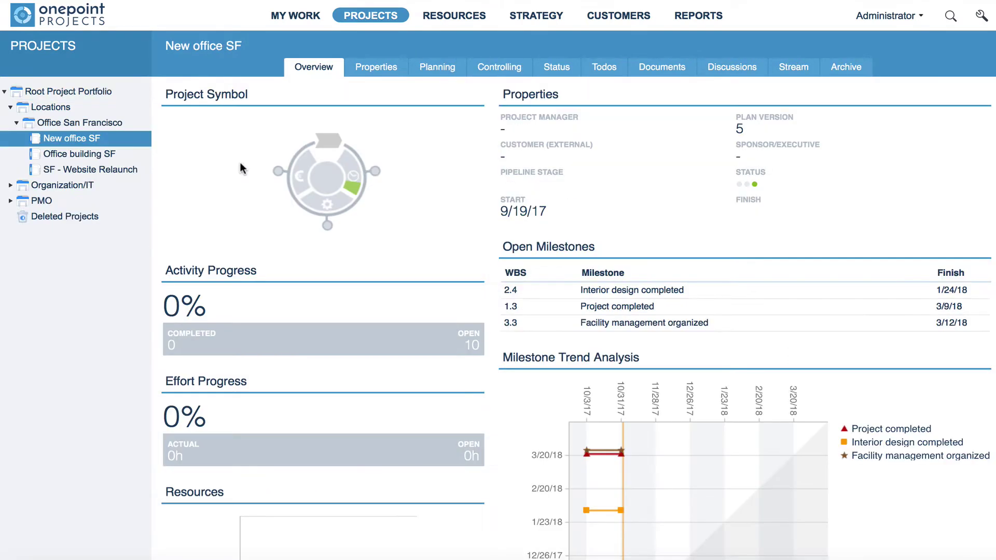
left_click(437, 67)
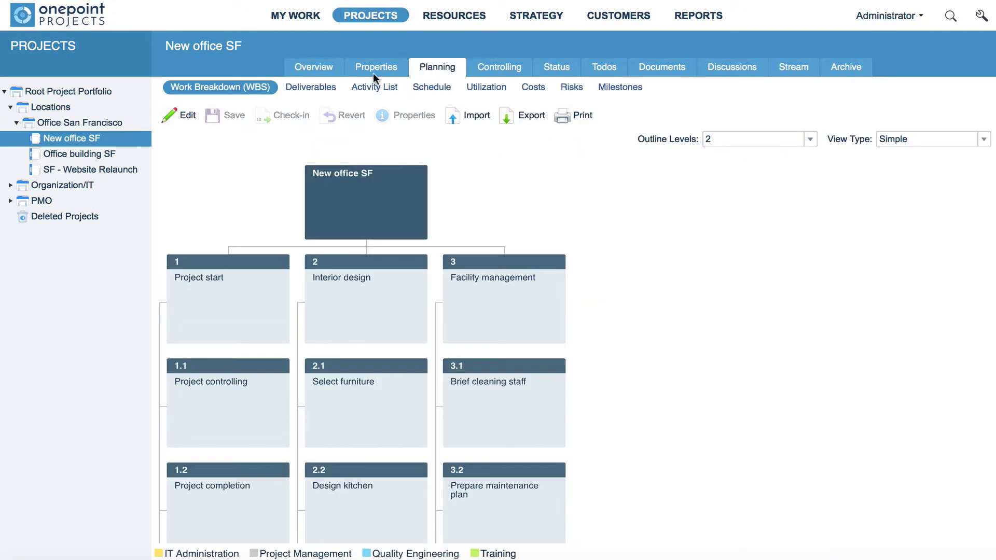
left_click(184, 120)
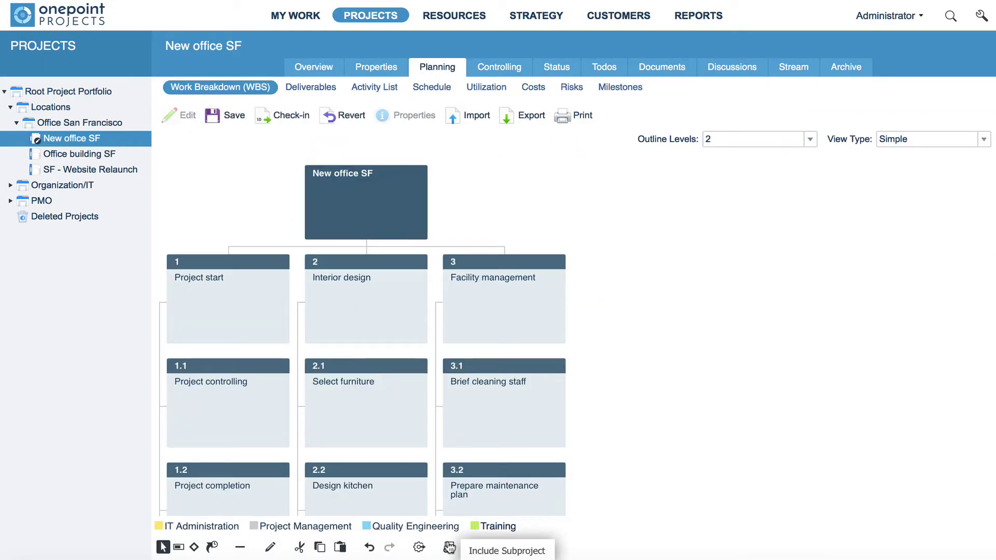
left_click(449, 548)
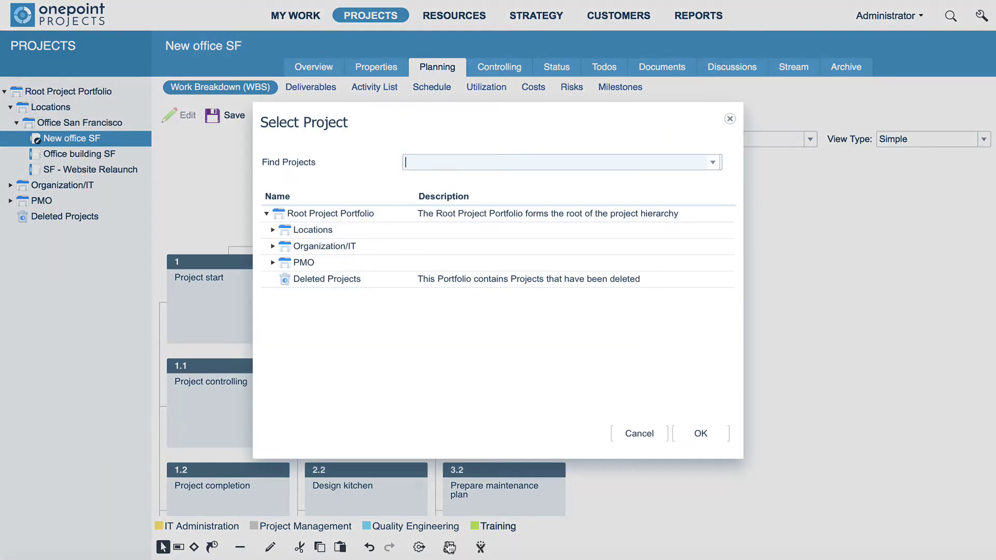
left_click(269, 227)
left_click(272, 242)
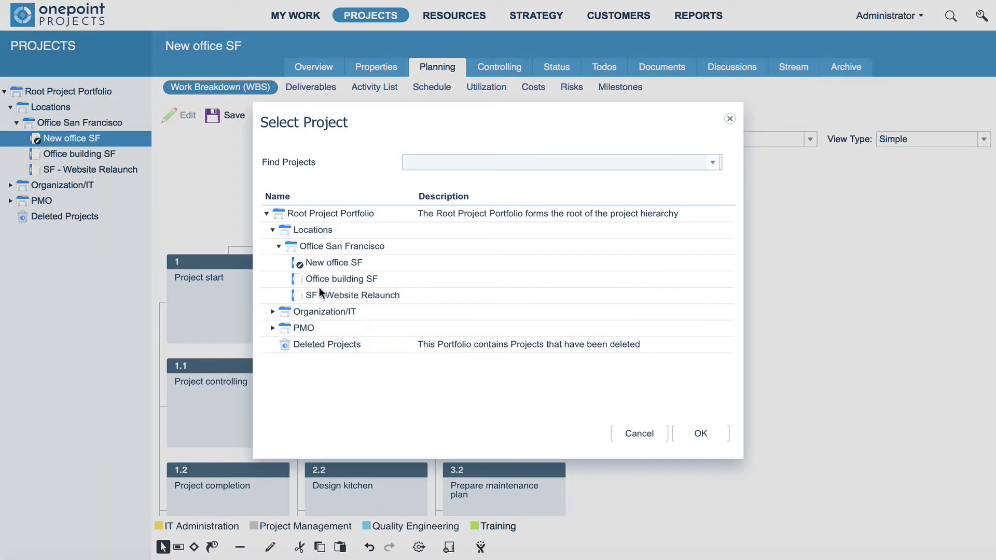
left_click(340, 279)
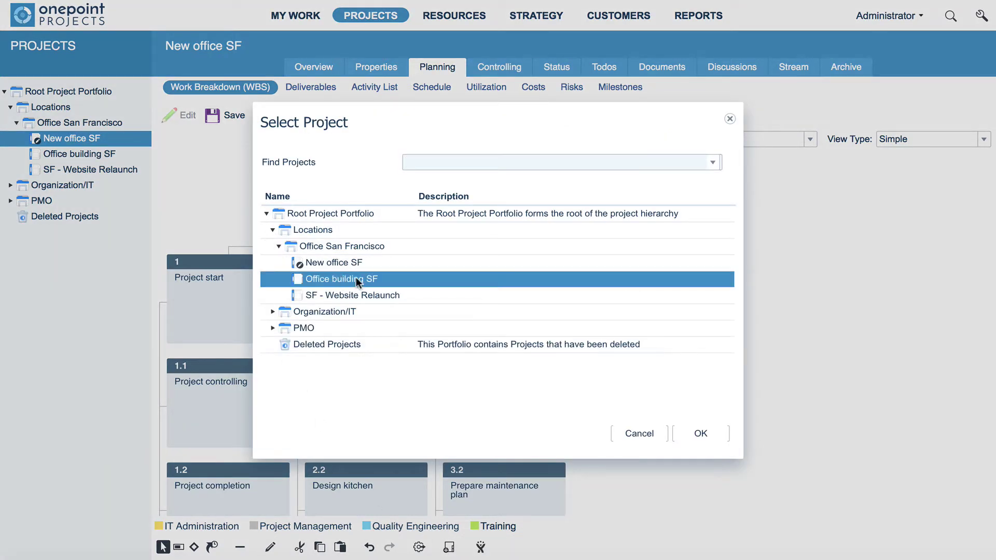
left_click(698, 433)
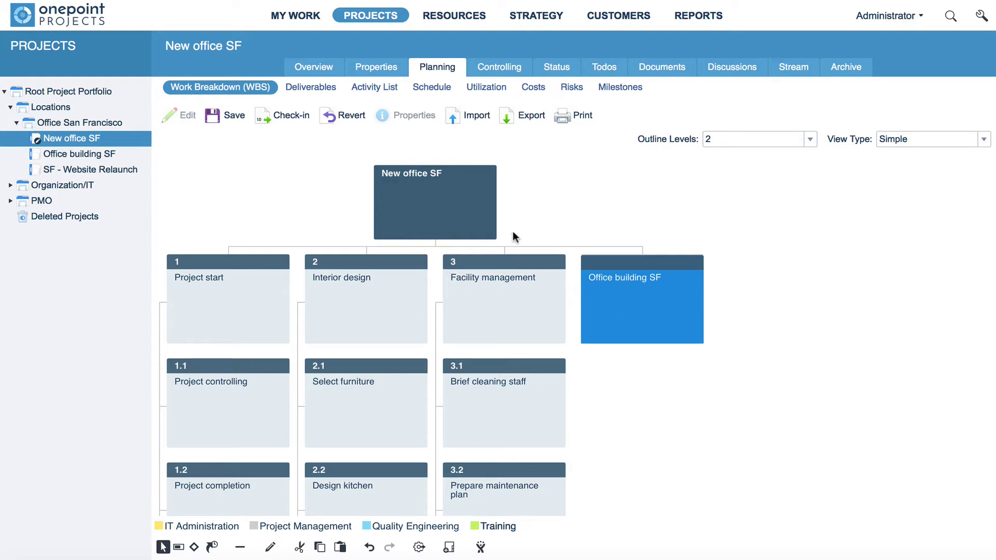
Step: Review the New office SF plan in the Activity List, Schedule and Costs views
left_click(373, 87)
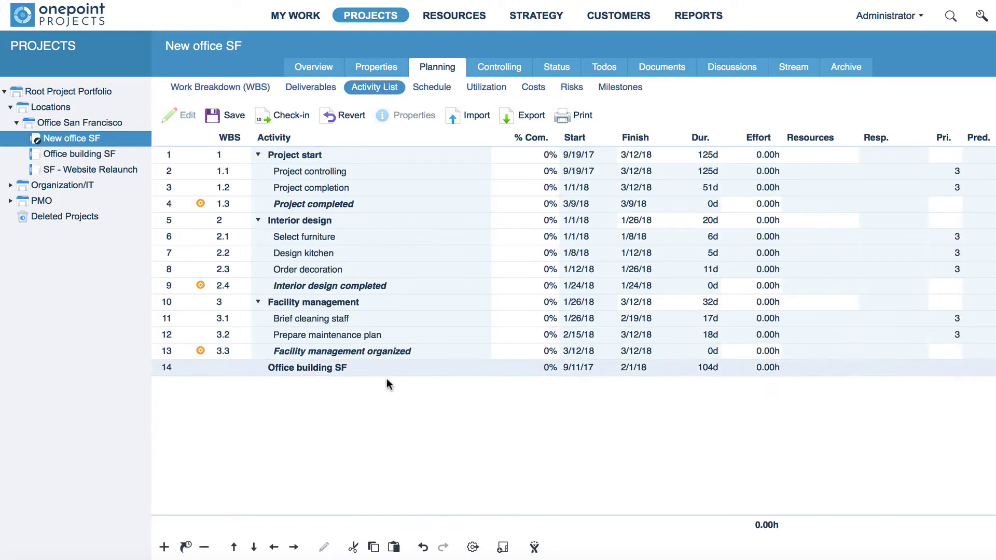
left_click(432, 87)
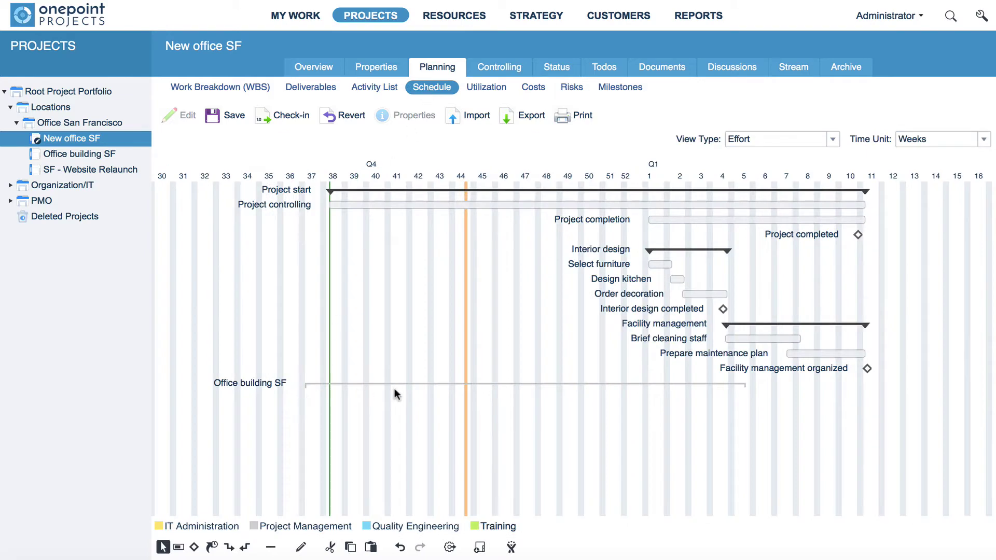
left_click(531, 88)
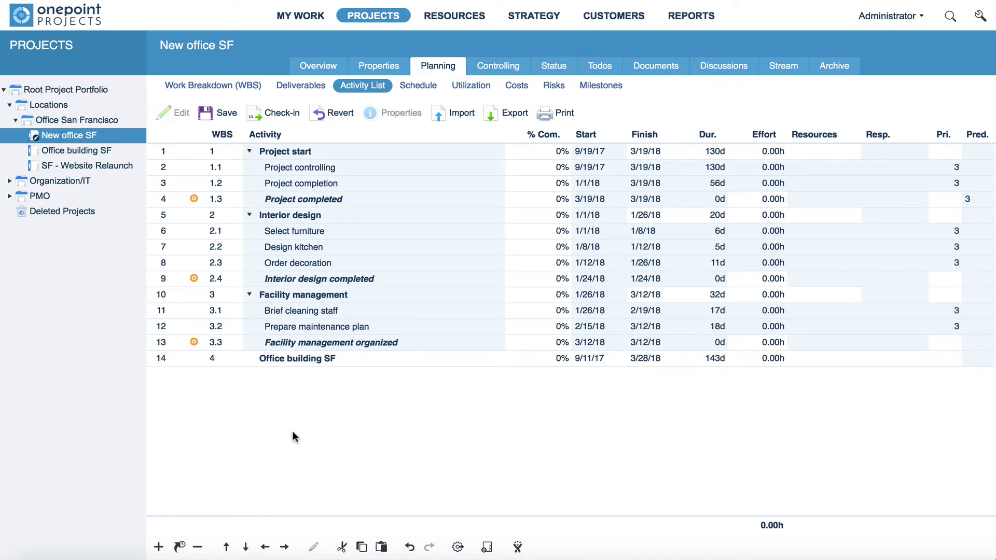
Step: Set Public to Yes for Office building SF's Constructing and Building accepted, then check in its plan
left_click(74, 150)
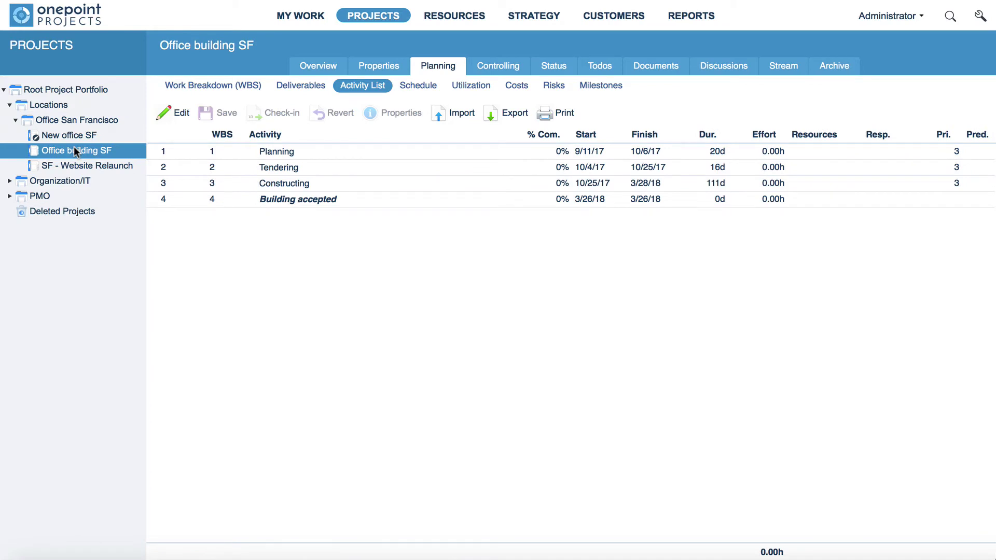
left_click(181, 115)
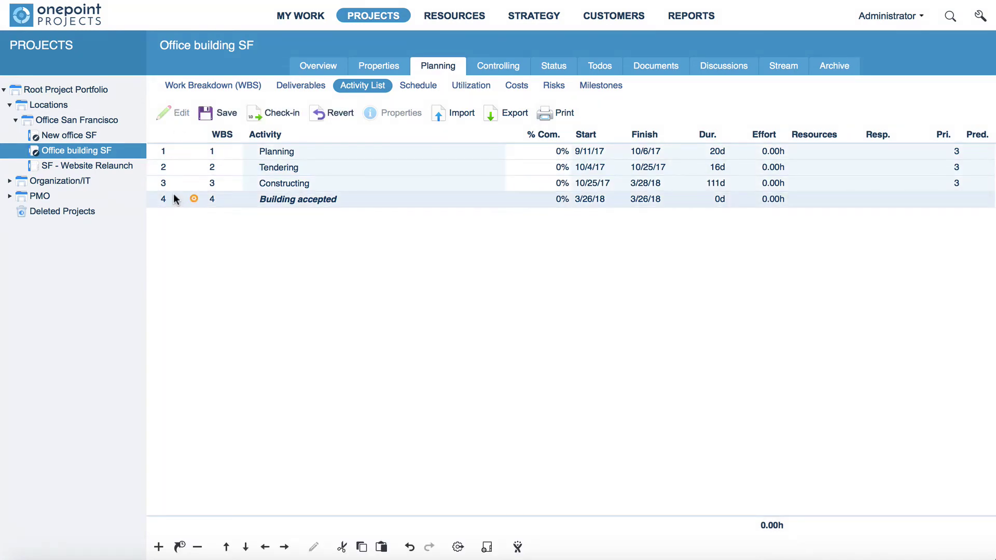
left_click(174, 199)
left_click(173, 180, "shift")
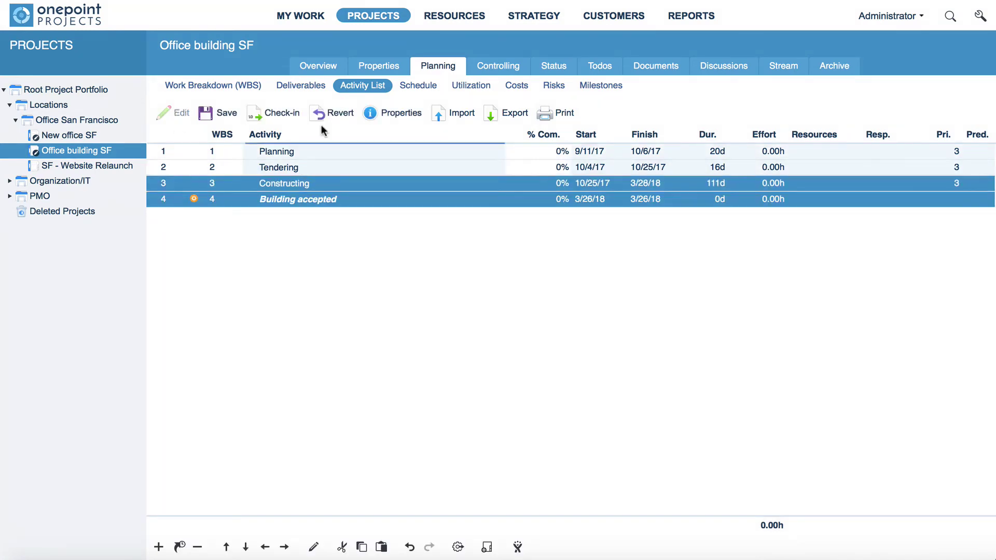
left_click(385, 112)
left_click(710, 280)
left_click(666, 316)
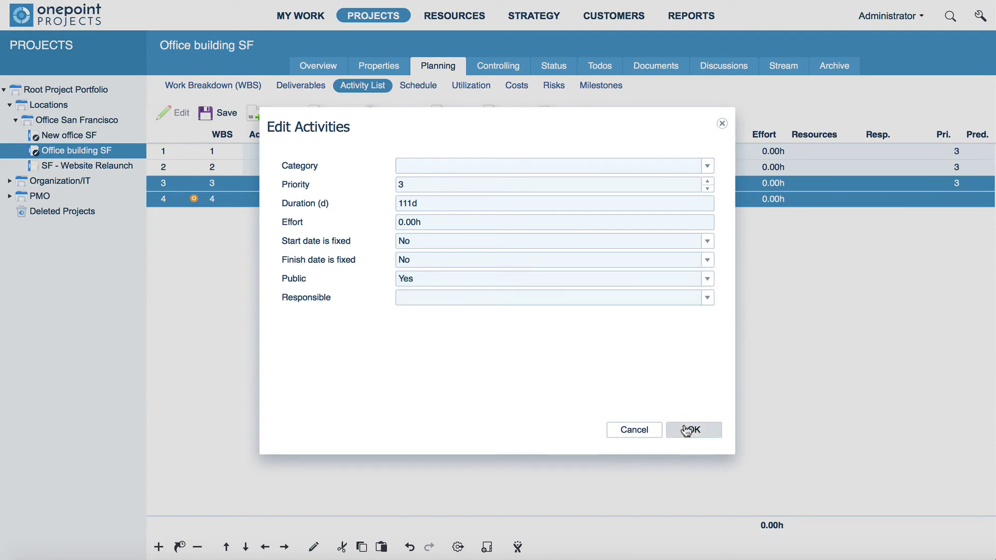
left_click(688, 430)
left_click(272, 112)
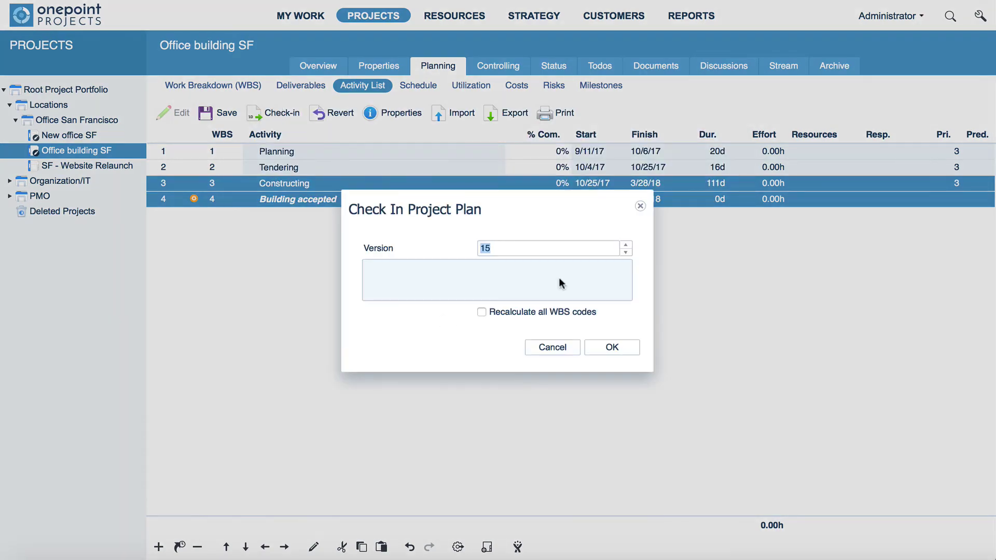
left_click(612, 347)
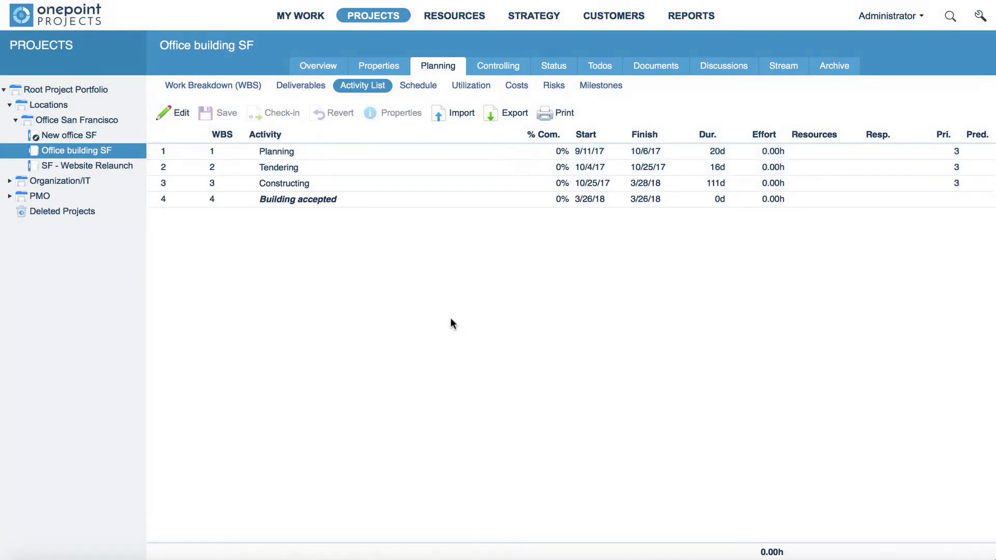
Step: Open New office SF from the Projects tree
left_click(72, 135)
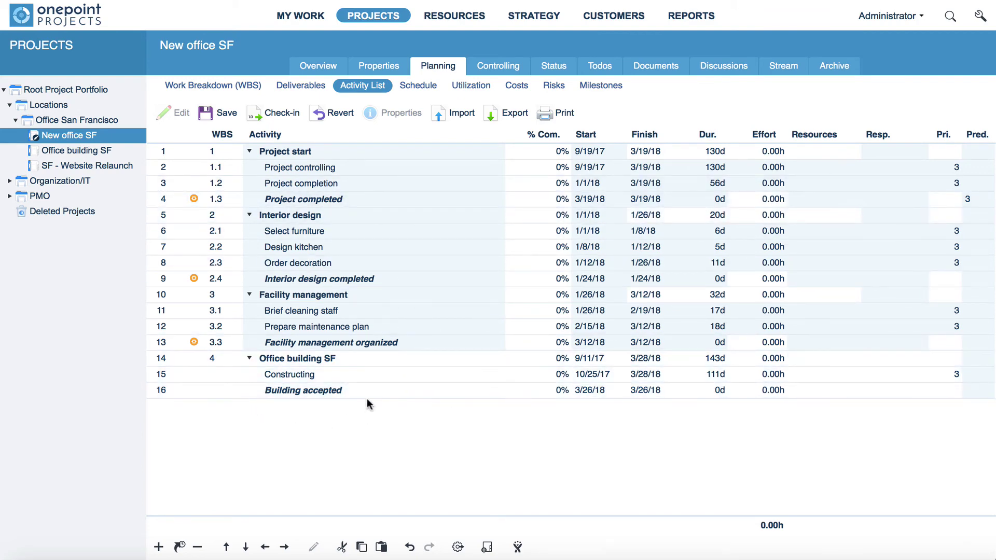
Step: In the Gantt schedule, draw a dependency link from Building accepted to Project completed
left_click(417, 85)
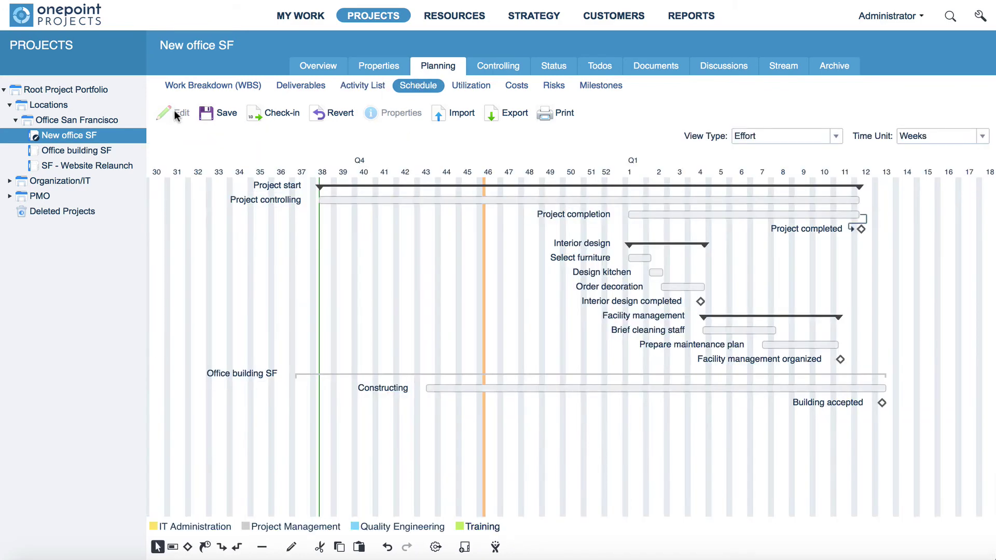
left_click(222, 548)
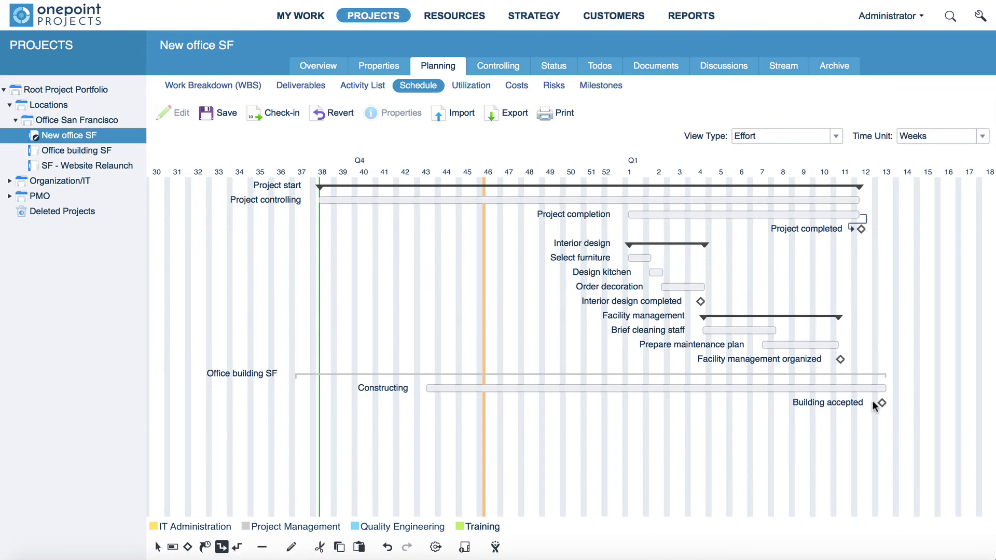
left_click_drag(879, 404, 854, 230)
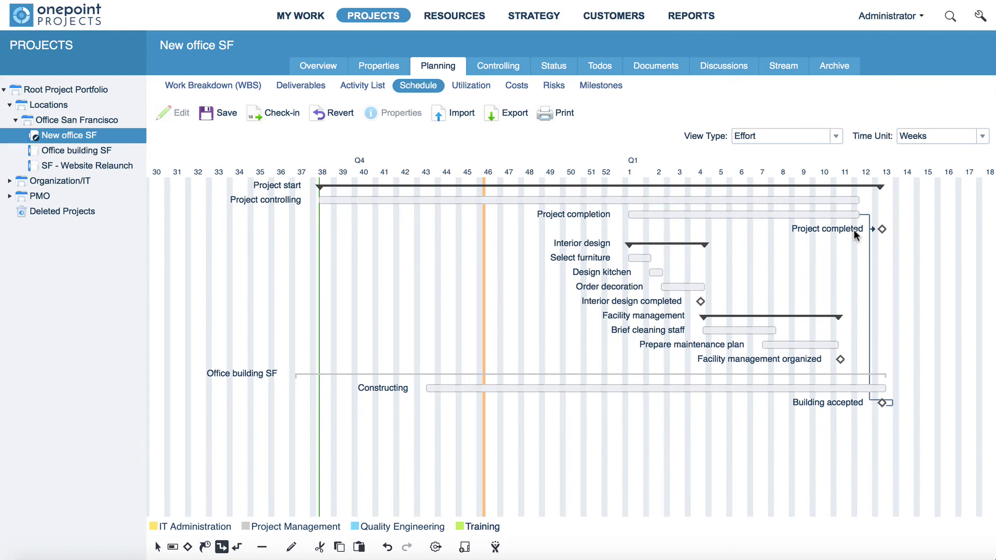